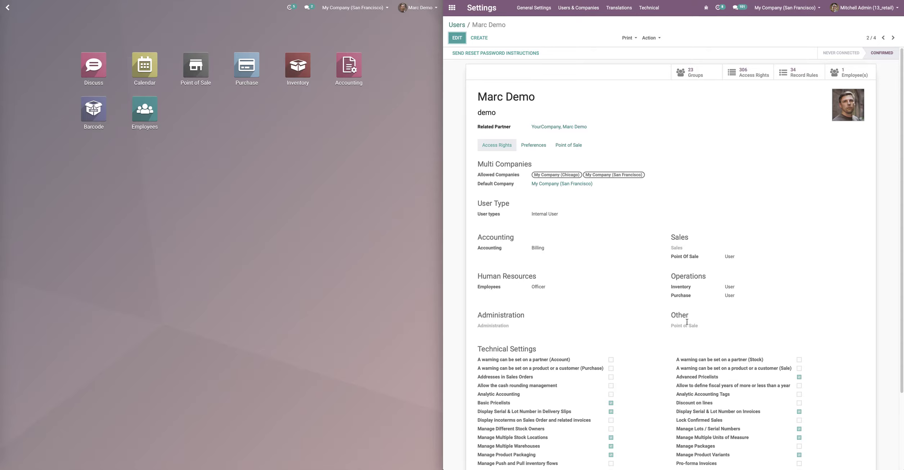
- Examine the Point Of Sale access right on the demo user's form
drag(678, 258, 716, 258)
click(729, 257)
click(751, 262)
- Open the list of branches/stores in the Point of Sale app
click(460, 13)
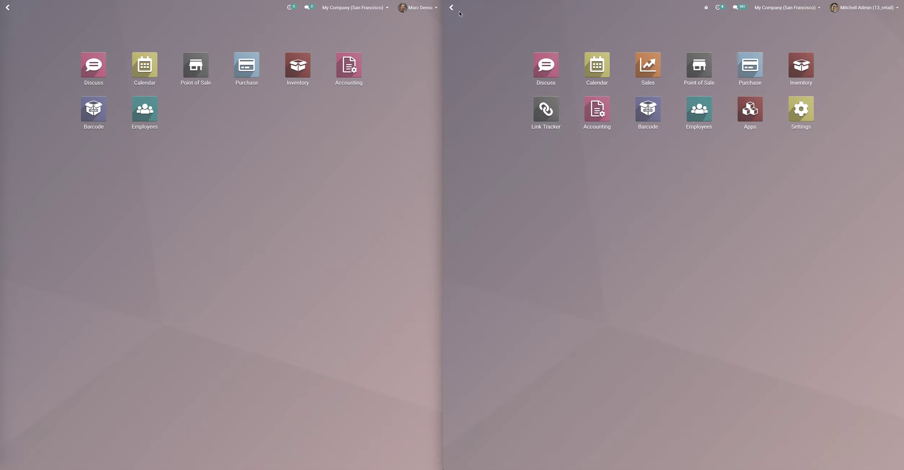
click(696, 68)
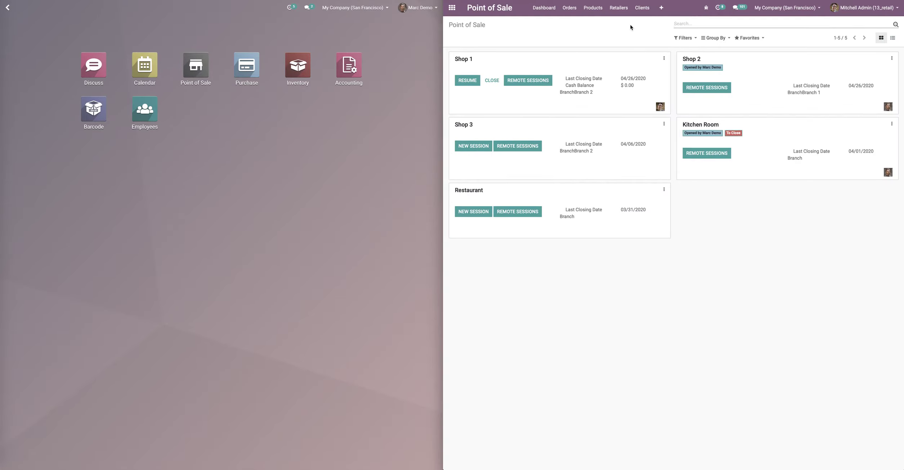
click(620, 13)
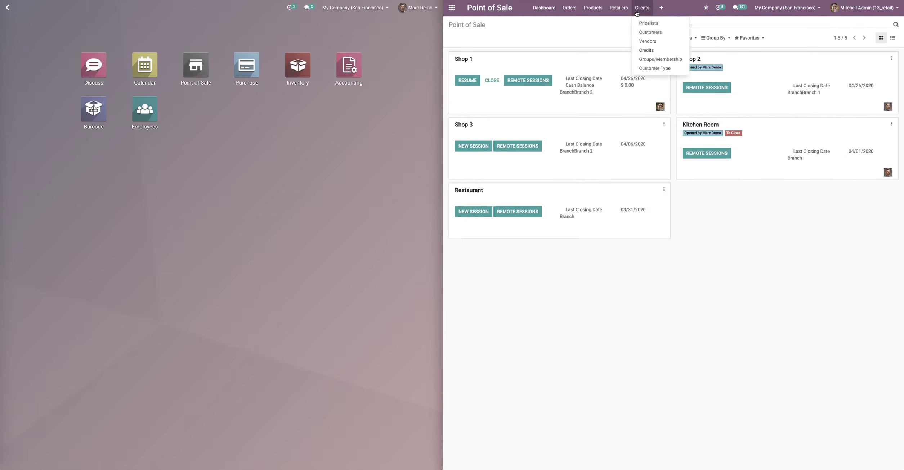
click(623, 24)
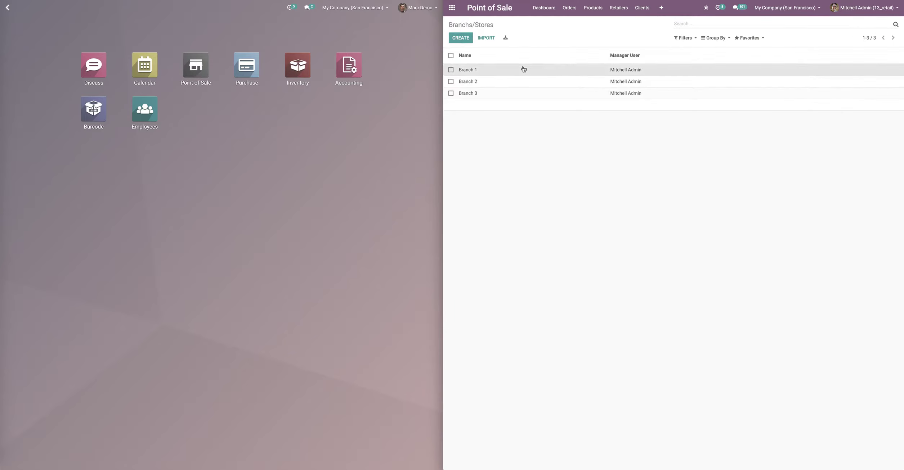
- Review the POS users and POS configurations of Branch 1, Branch 2 and Branch 3
click(523, 70)
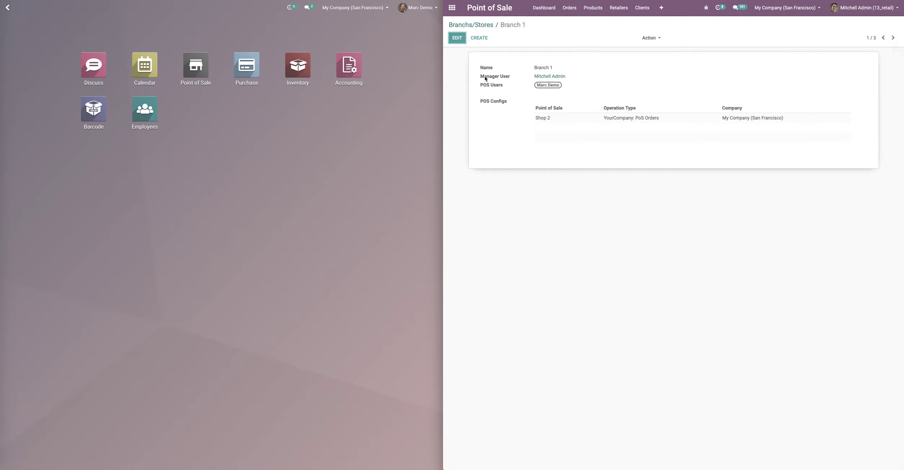
drag(483, 86, 520, 86)
click(893, 38)
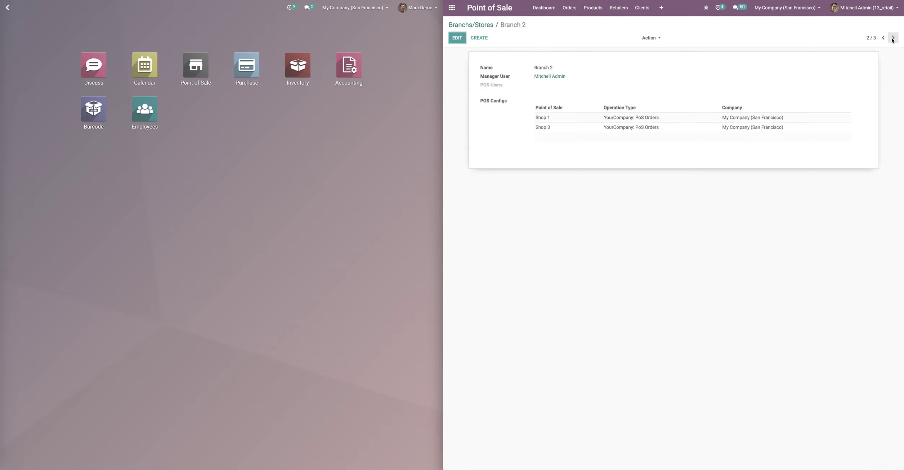
click(893, 38)
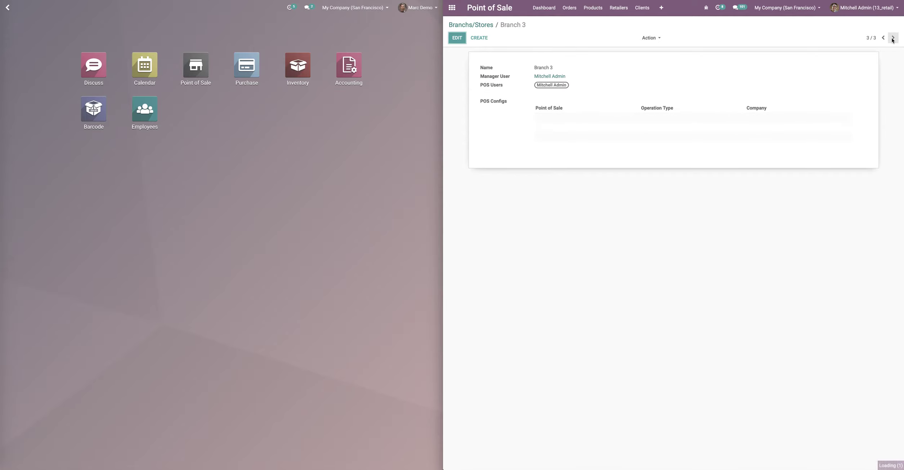
click(472, 25)
- Show the Multi Branch options in Shop 1's settings from the Point of Sale dashboard
click(546, 8)
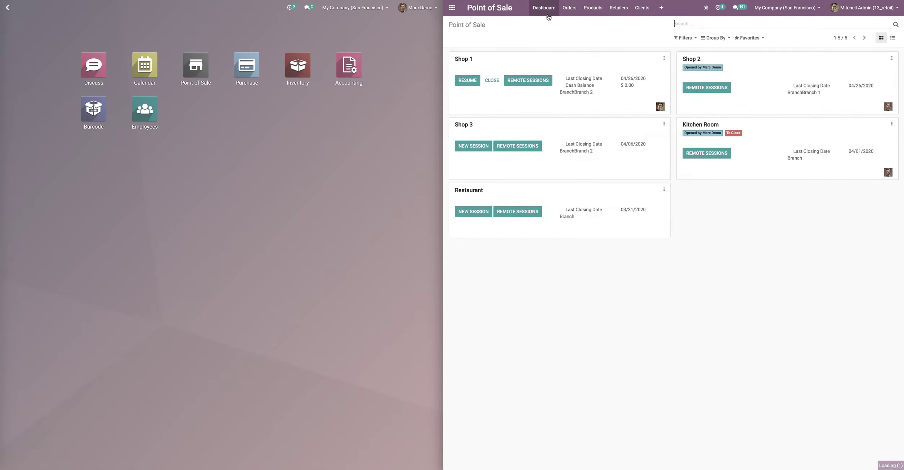
click(664, 58)
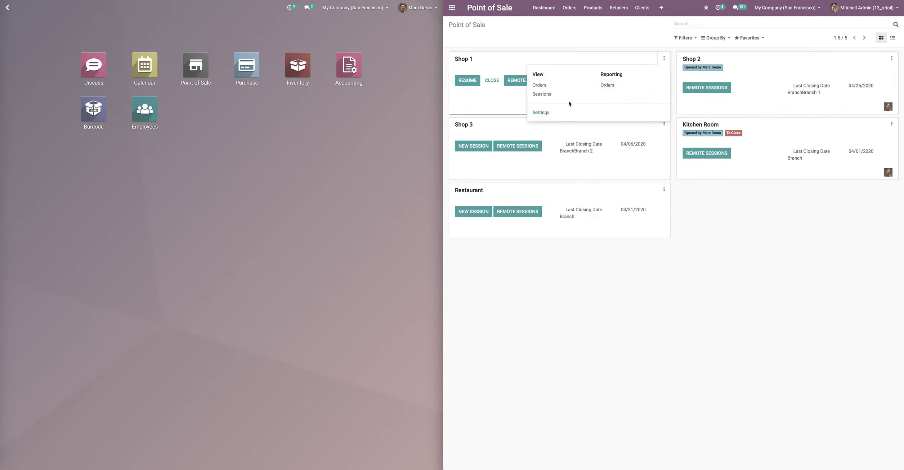
click(542, 113)
scroll(561, 278, down, 15)
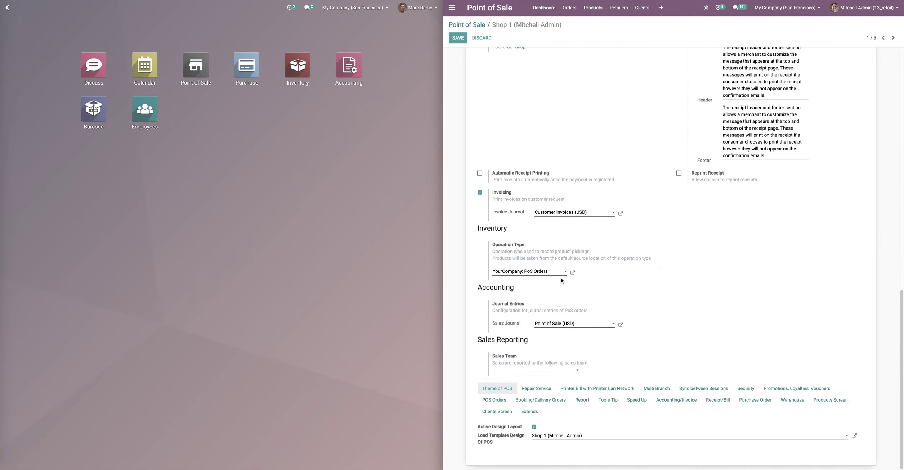
click(656, 392)
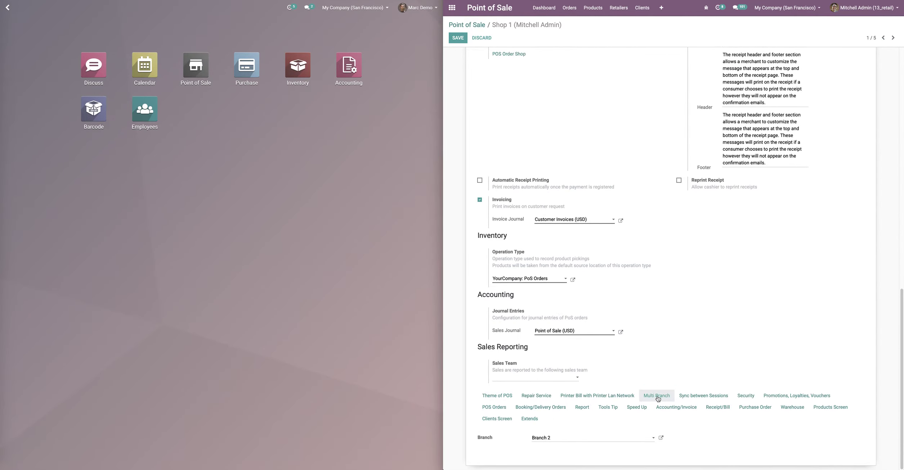
- Try to save Shop 1 with Branch 2 picked as its branch, and discard the form's changes
click(594, 439)
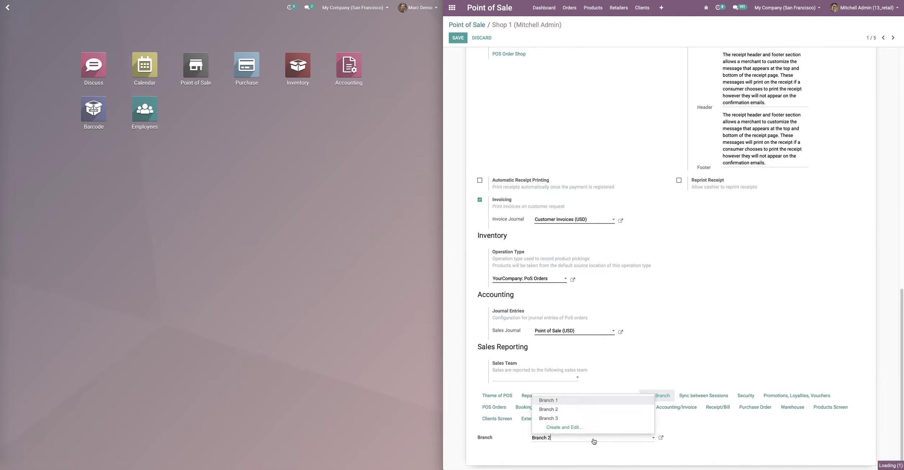
click(568, 405)
click(561, 437)
click(564, 413)
click(458, 38)
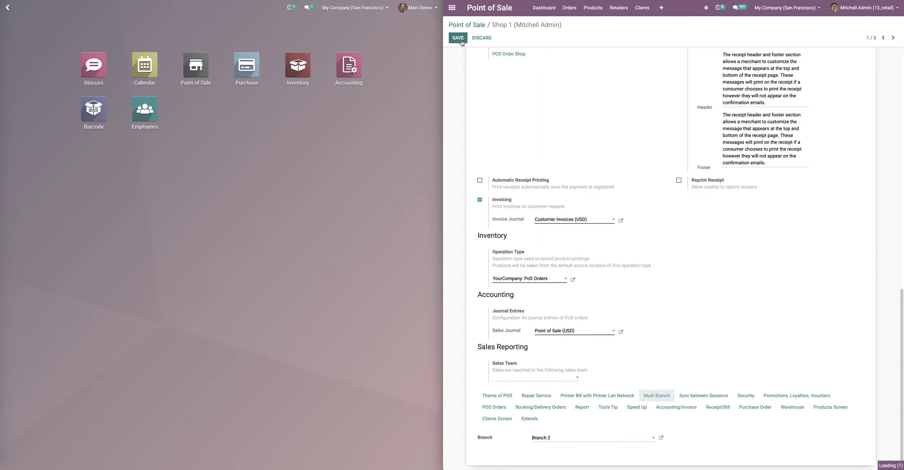
click(568, 59)
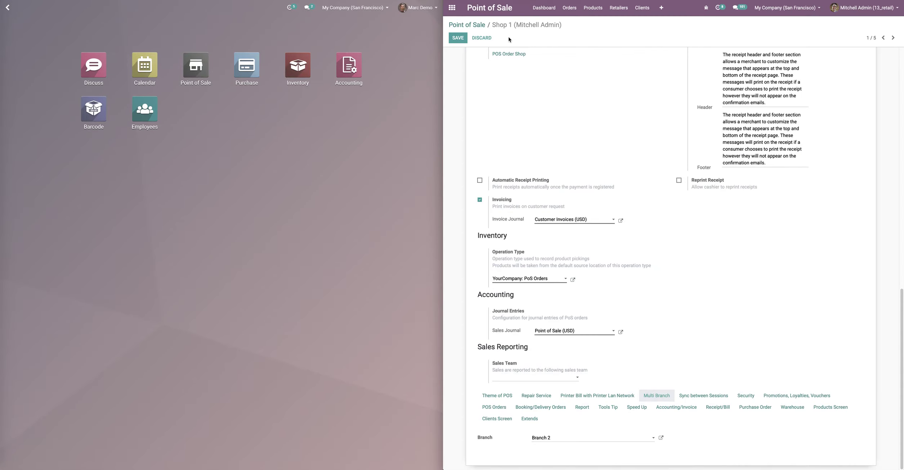
click(482, 38)
click(570, 56)
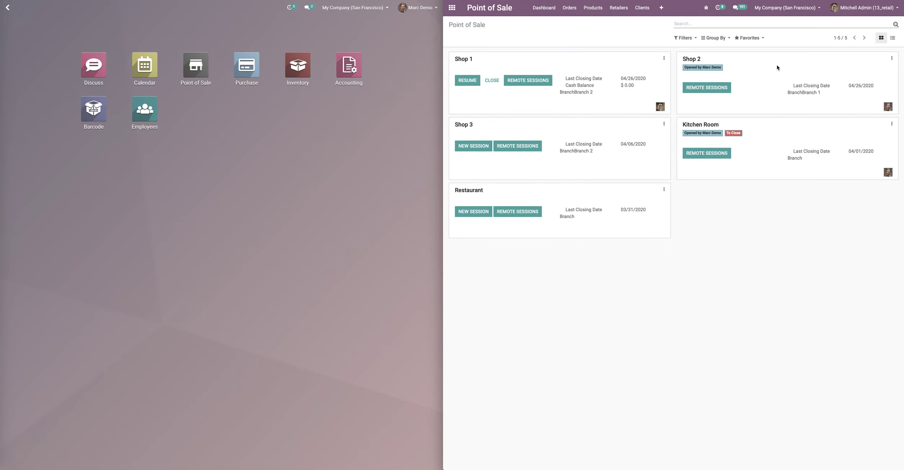
- Check which branch is assigned in Shop 2's Multi Branch settings and return to the dashboard
click(891, 58)
click(774, 113)
scroll(687, 287, down, 10)
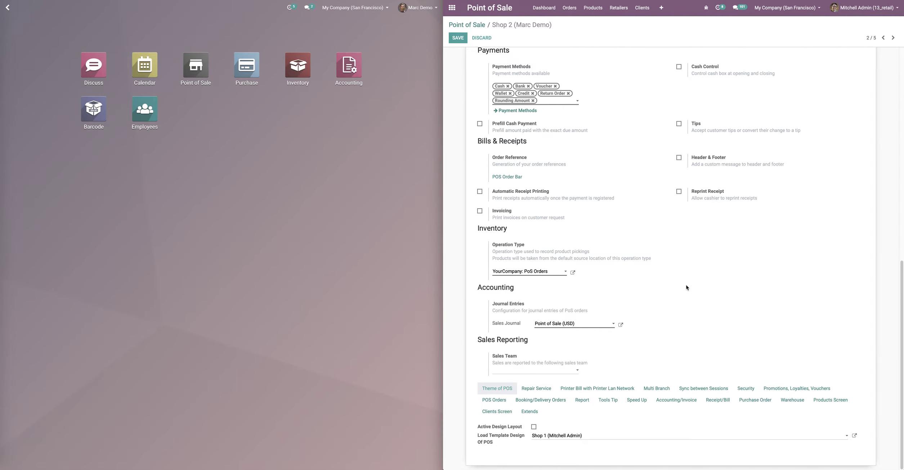
click(666, 389)
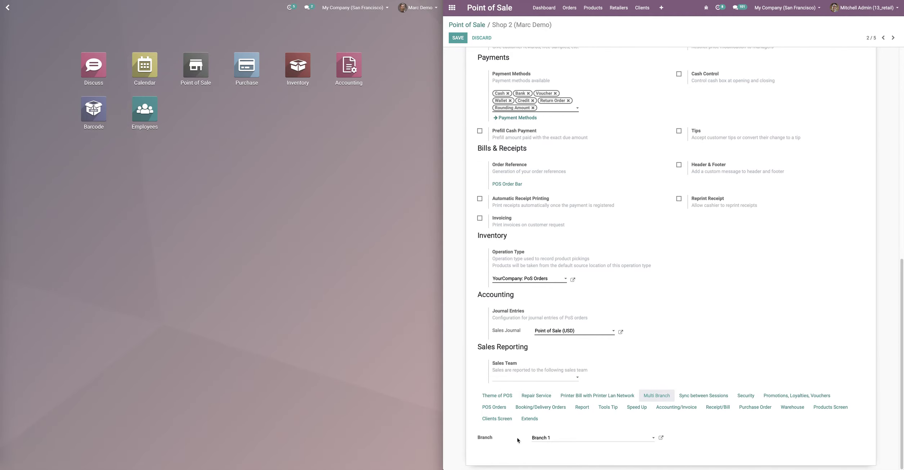
click(468, 24)
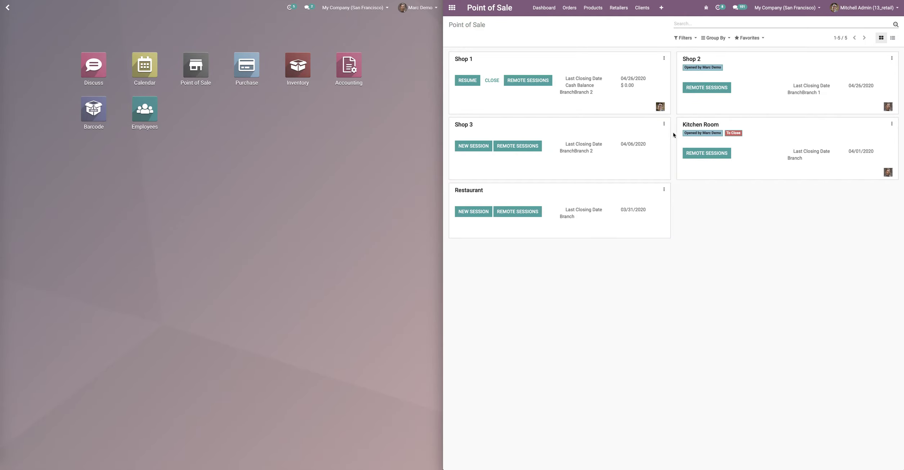
- Check which branch is assigned in Shop 3's Multi Branch settings
click(664, 125)
click(546, 179)
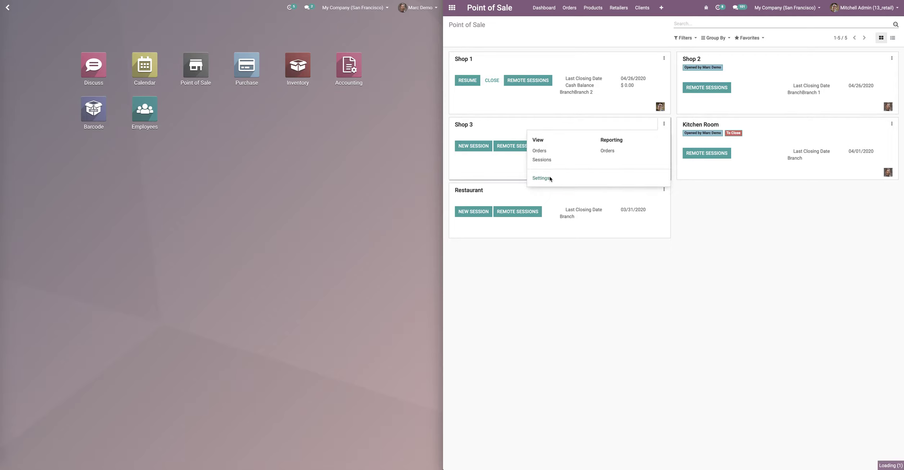
scroll(551, 179, down, 15)
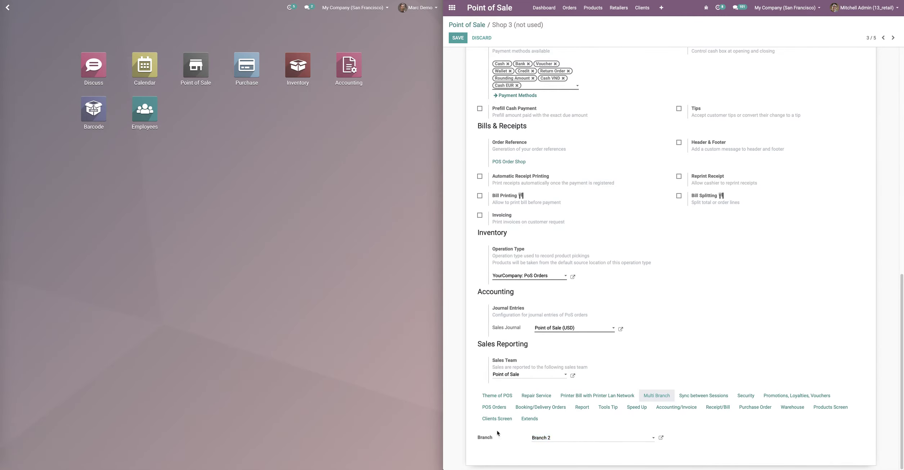
- Open the Branch 2 record from the branches/stores list and examine its manager user
click(619, 8)
click(629, 26)
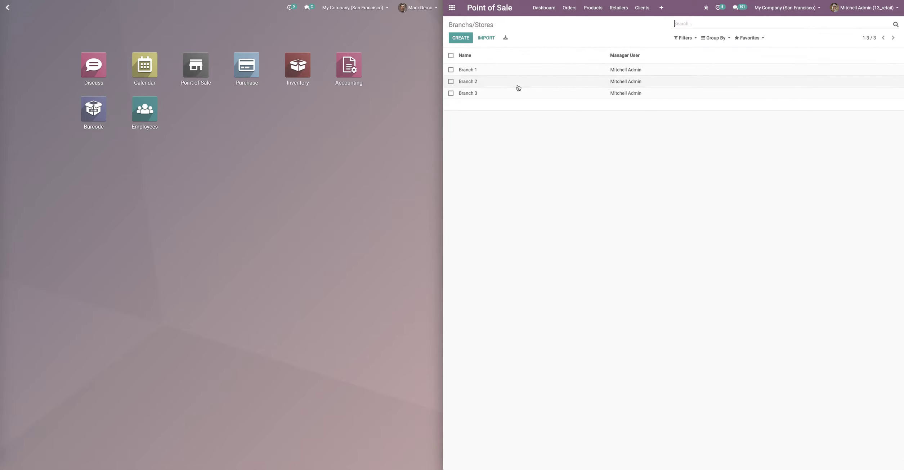
click(520, 85)
drag(572, 78, 529, 74)
click(603, 78)
- Open the Branch 1 record and examine its assigned POS users
click(476, 24)
click(532, 68)
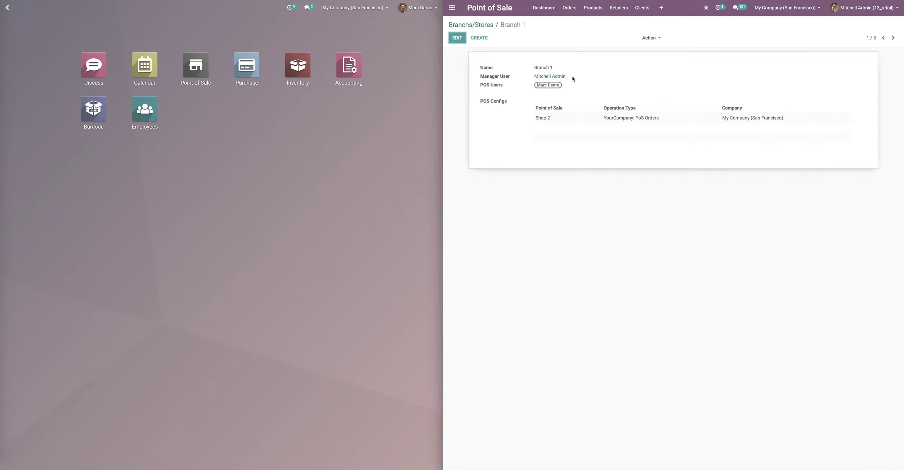
drag(535, 85, 504, 83)
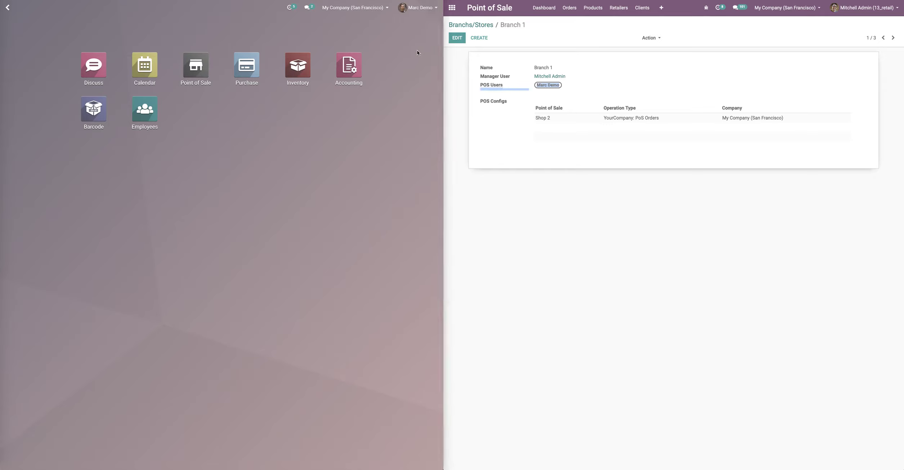
- Open the Point of Sale dashboard in the demo user's session and inspect the options available for Shop 2
click(417, 8)
click(358, 119)
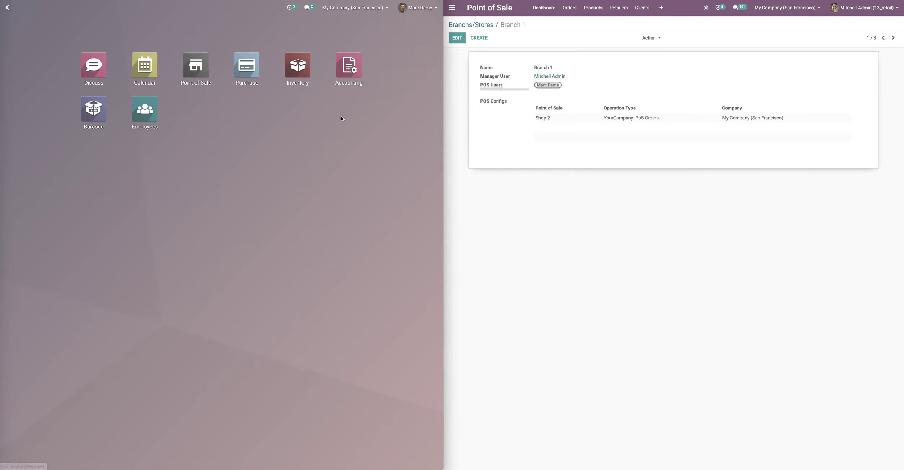
click(199, 72)
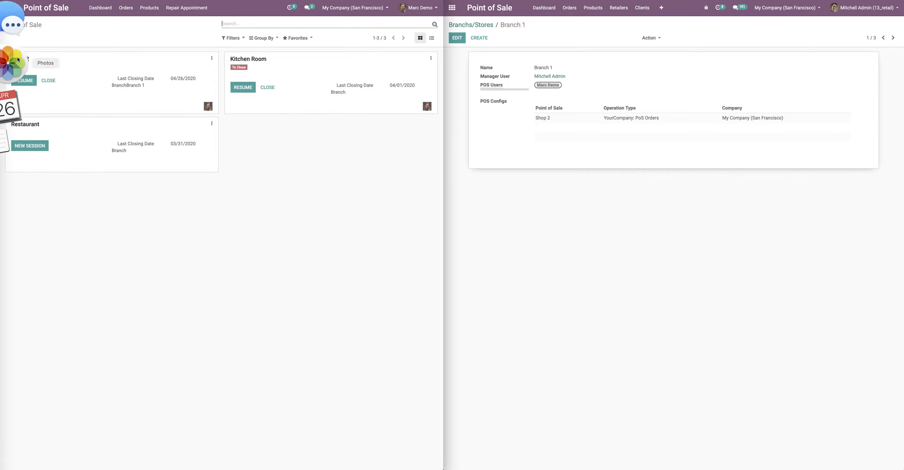
drag(11, 59, 38, 63)
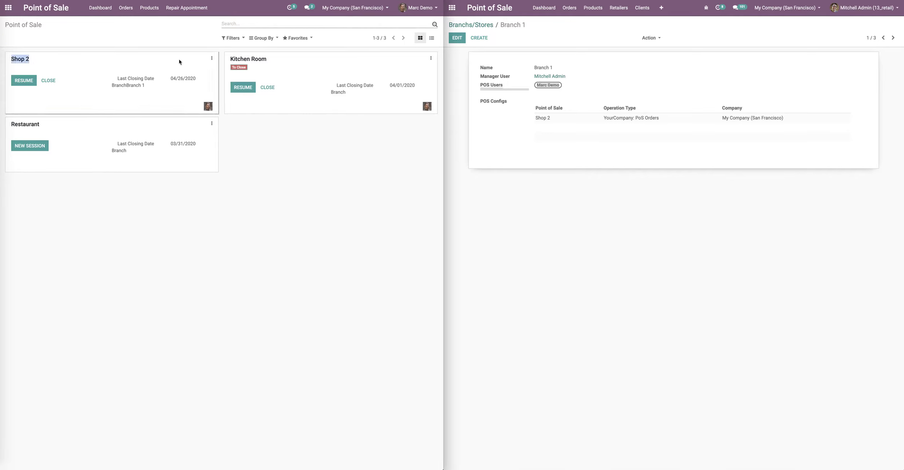
click(211, 58)
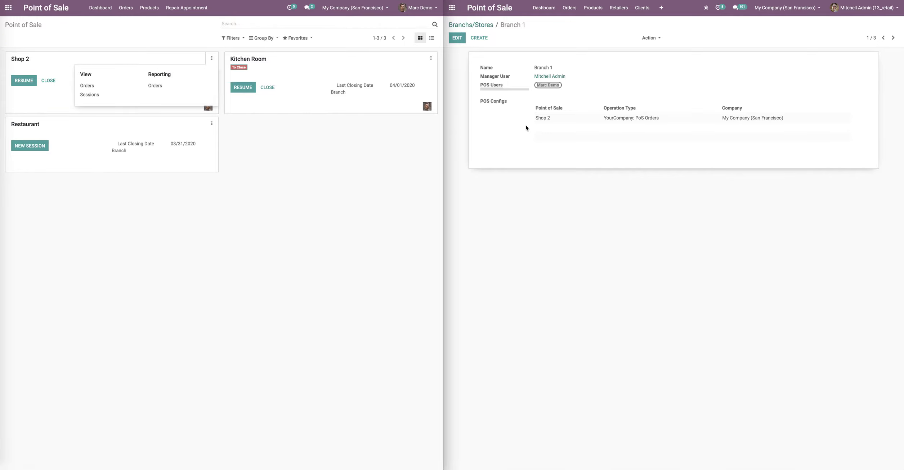
- Recheck Shop 2's branch in the administrator session, save its settings and return to the dashboard
click(544, 8)
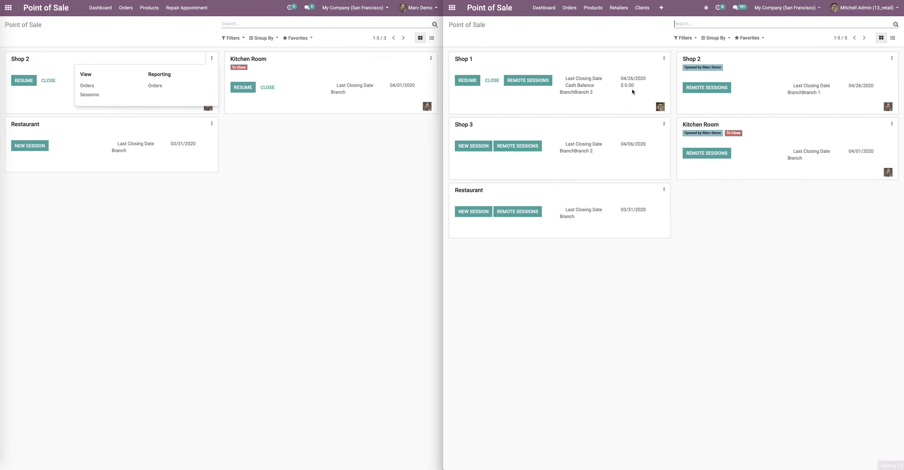
click(891, 58)
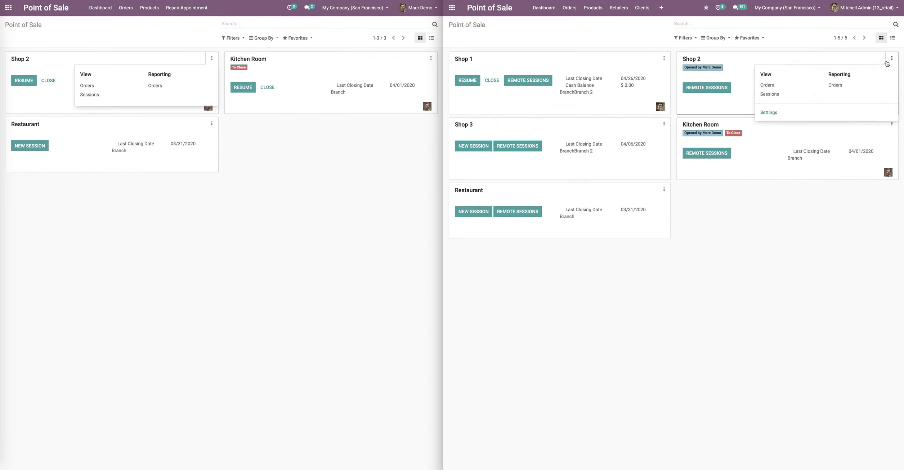
click(769, 112)
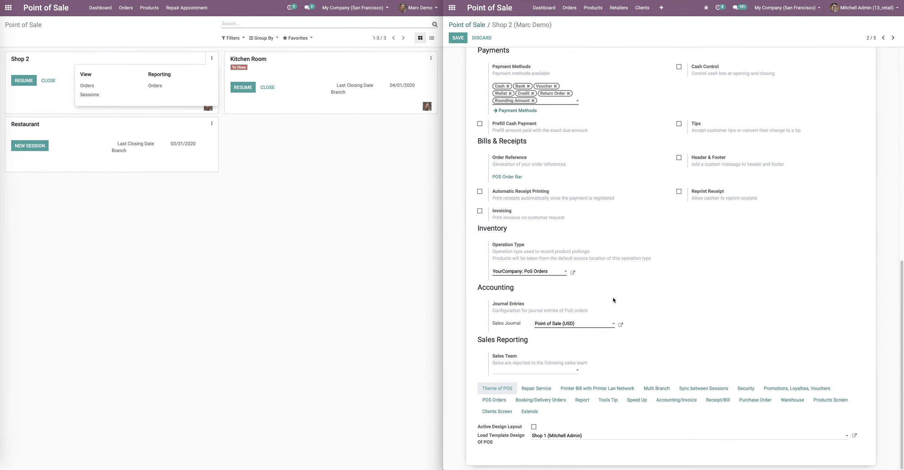
click(658, 389)
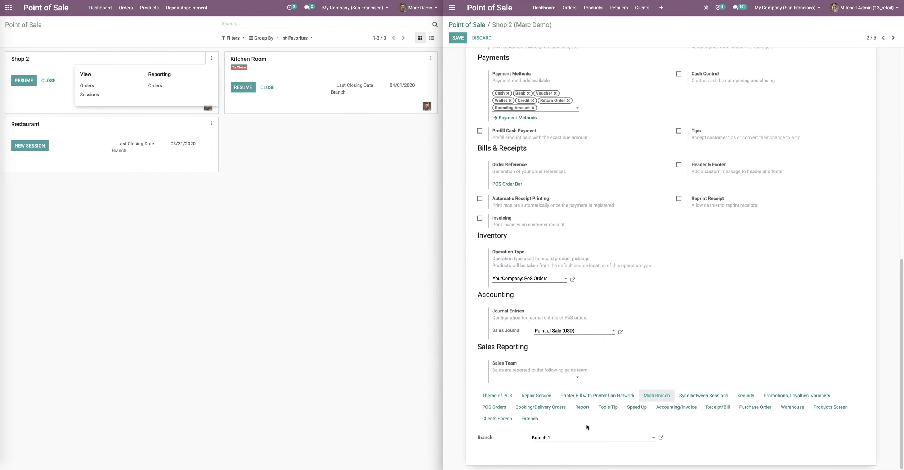
drag(571, 440, 517, 440)
click(458, 37)
click(467, 24)
- Set the branch to Branch 3 in the Kitchen Room point of sale's Multi Branch settings
click(892, 123)
click(769, 179)
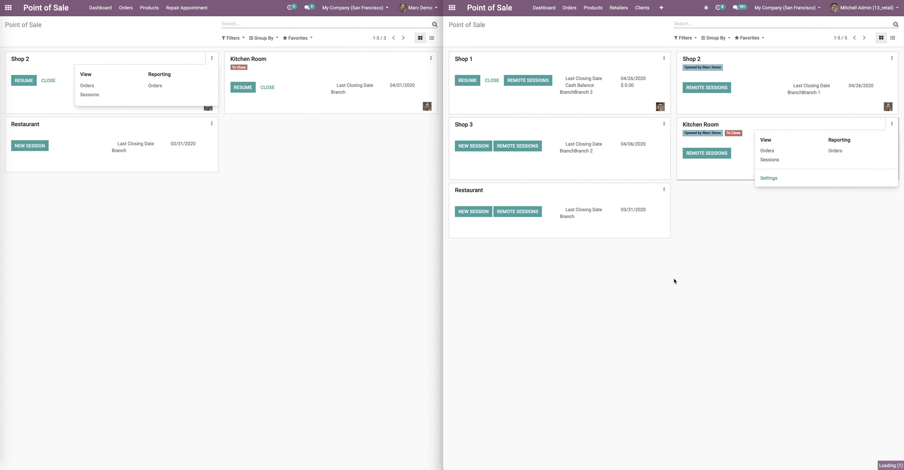
scroll(674, 282, down, 15)
click(656, 389)
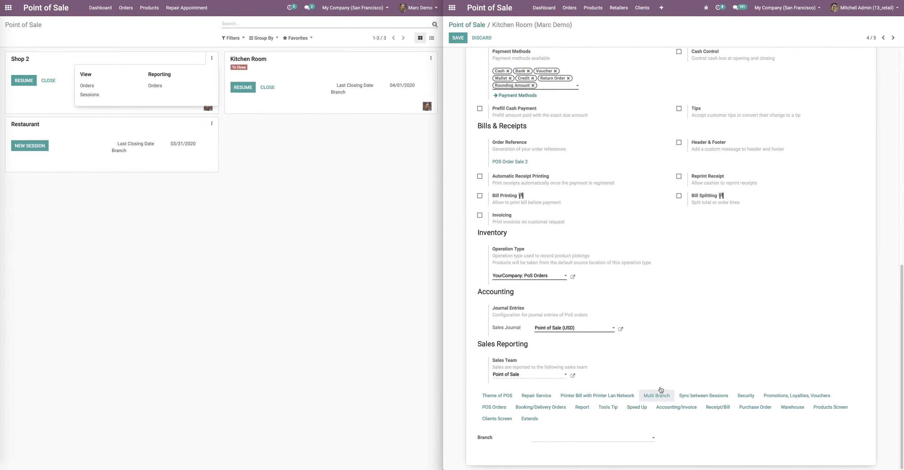
click(598, 438)
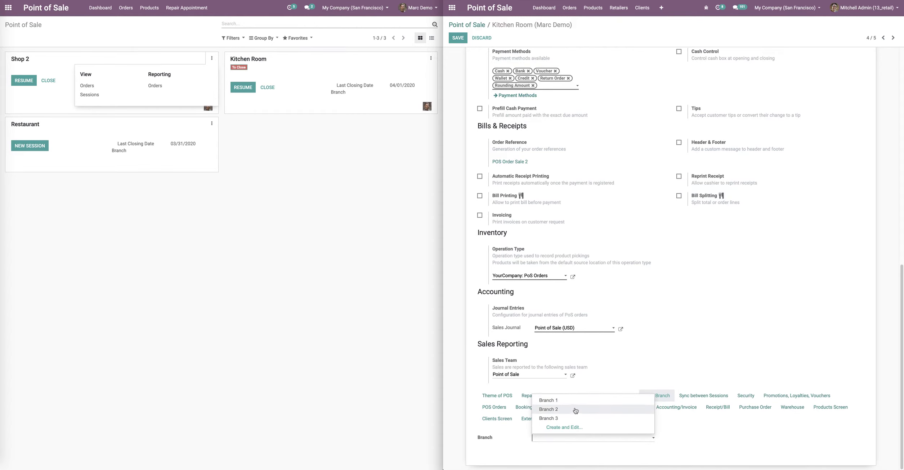
click(574, 420)
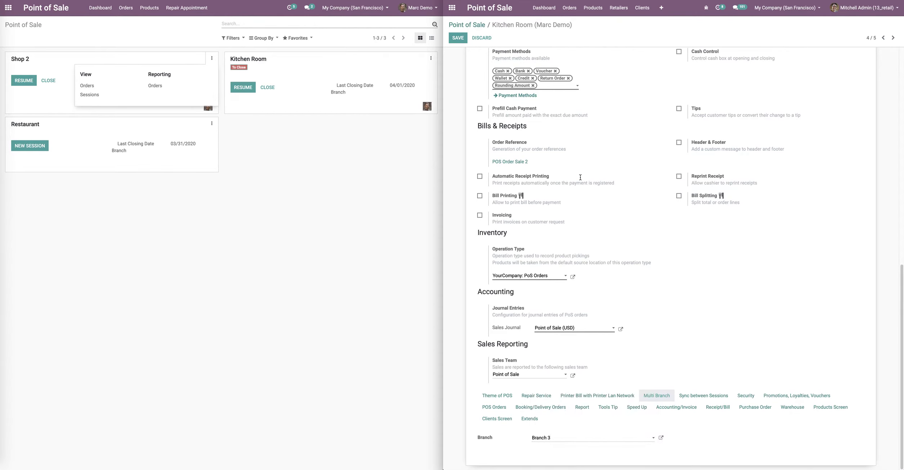
- Try to save the Kitchen Room settings, then leave them for the Point of Sale dashboard
click(463, 39)
click(571, 60)
click(479, 27)
click(568, 56)
- Open Kitchen Room's in-progress session, then validate its closing and post the entries
click(896, 128)
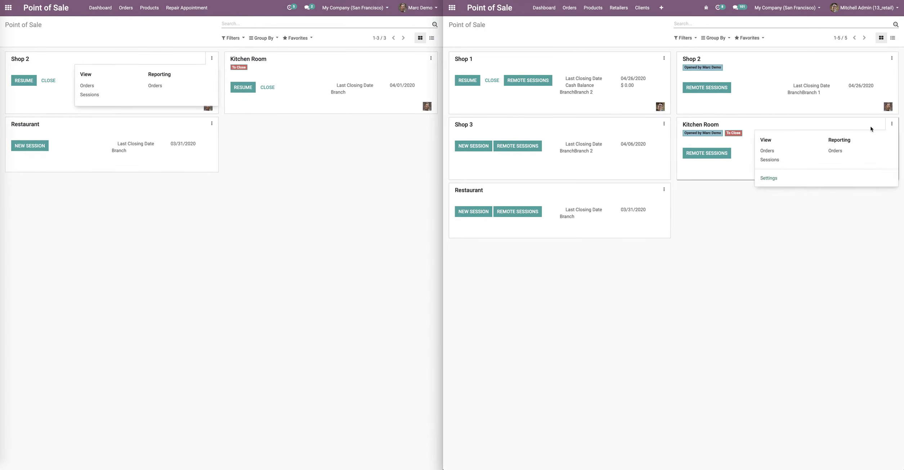
click(786, 158)
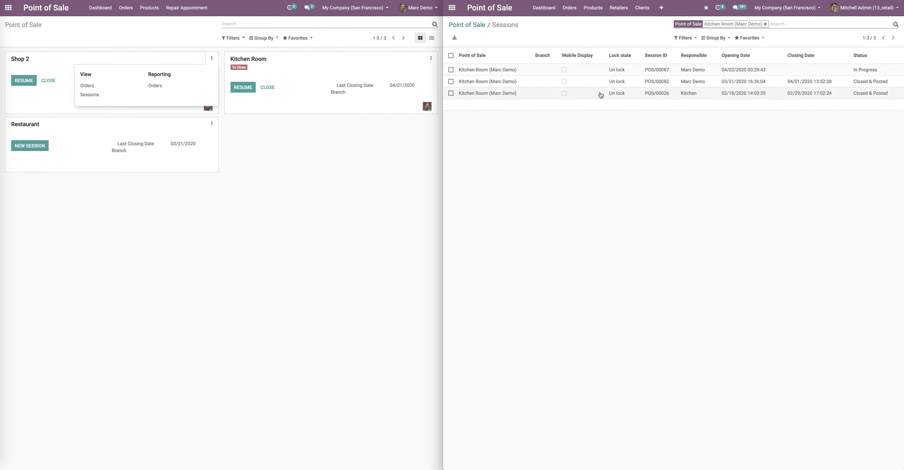
click(602, 71)
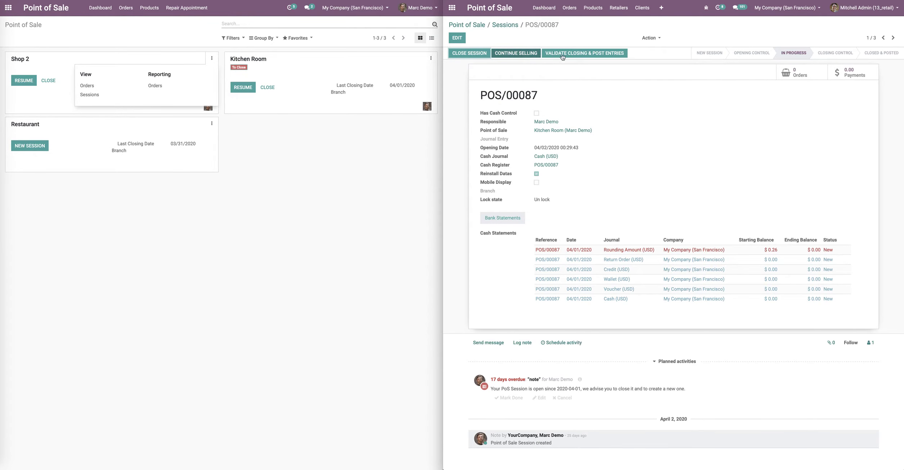
click(559, 54)
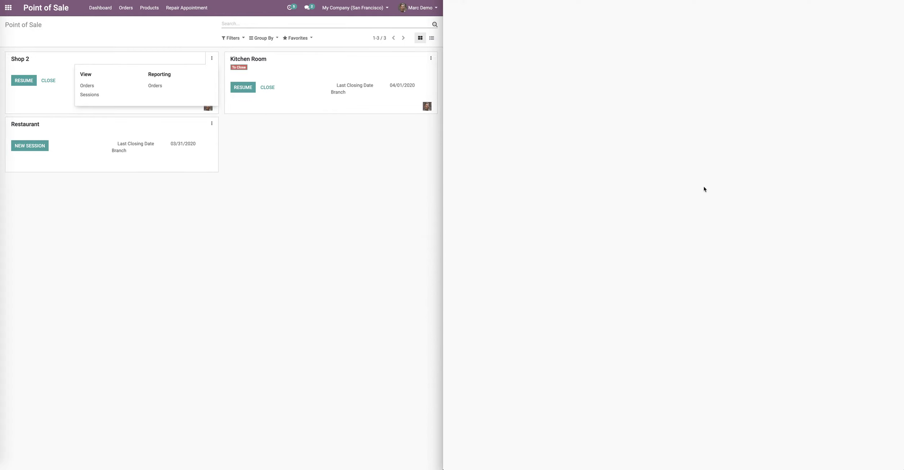
- Set Kitchen Room's branch to Branch 3 in its Multi Branch settings, save and return to the dashboard
click(892, 127)
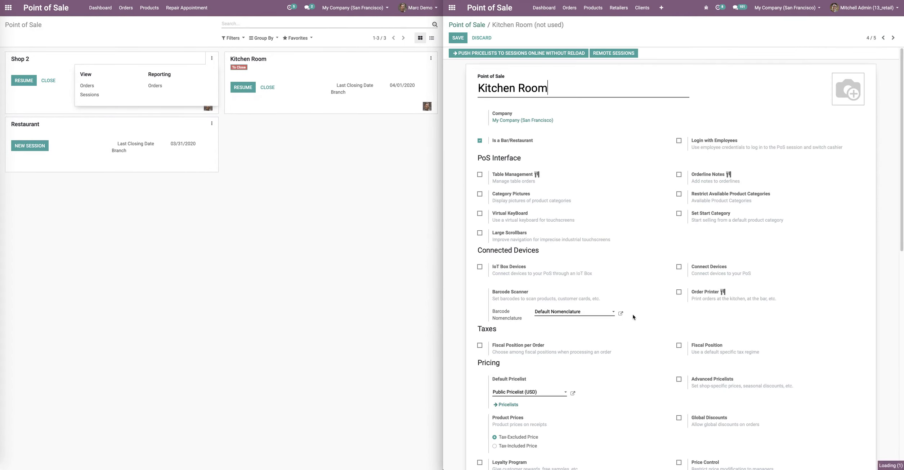
scroll(634, 317, down, 10)
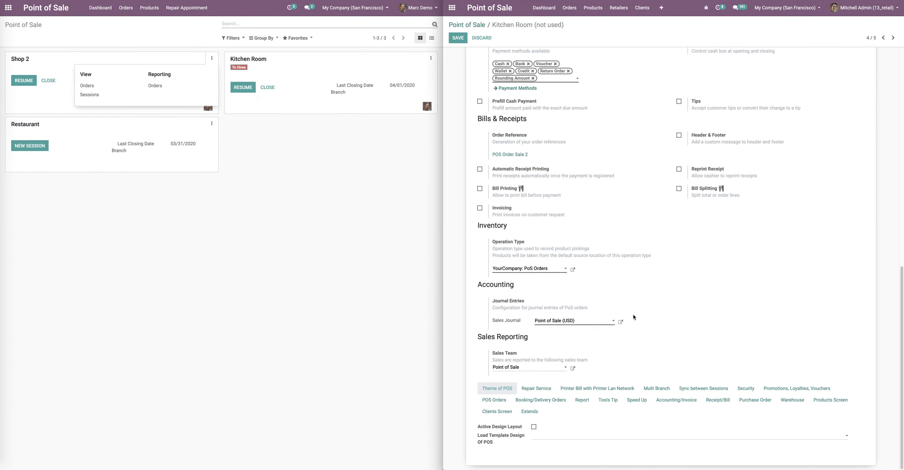
click(656, 389)
click(594, 442)
click(551, 420)
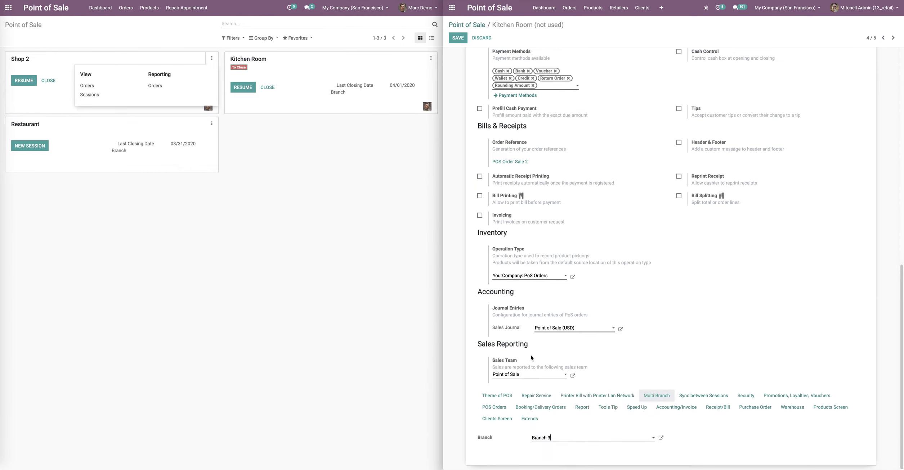
click(457, 38)
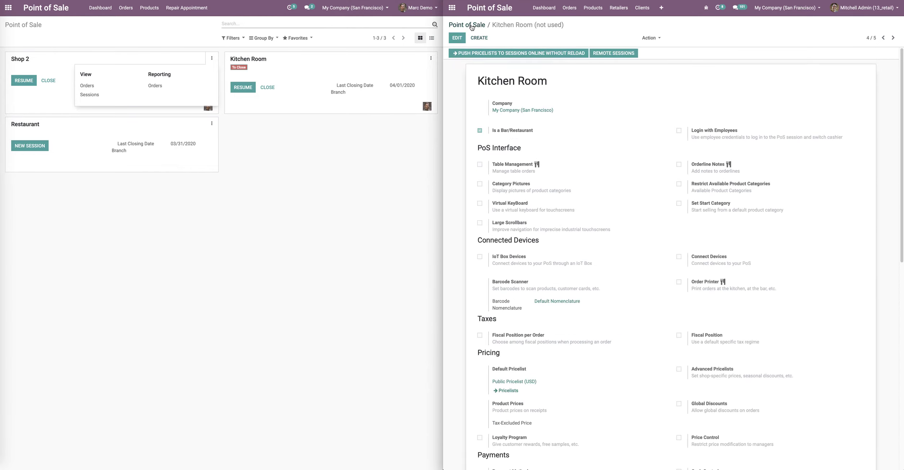
click(472, 25)
- Set Restaurant's branch to Branch 3 in its Multi Branch settings, save and return to the dashboard
click(664, 182)
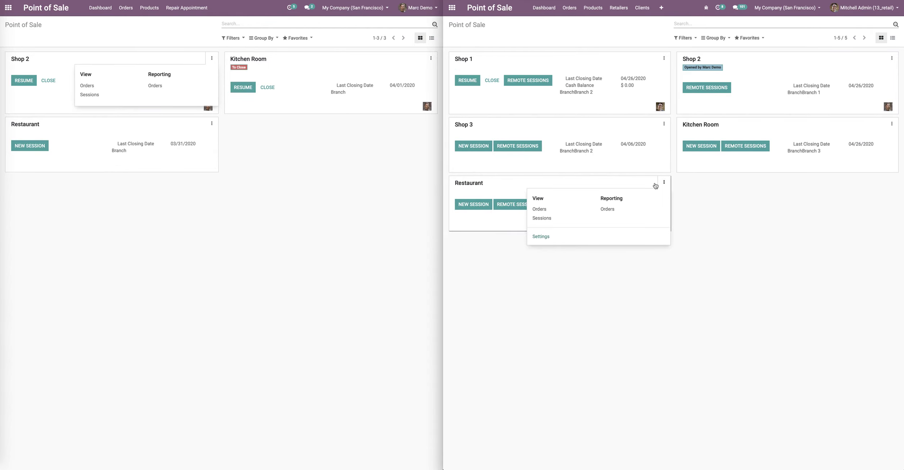
click(544, 237)
scroll(547, 295, down, 10)
click(657, 389)
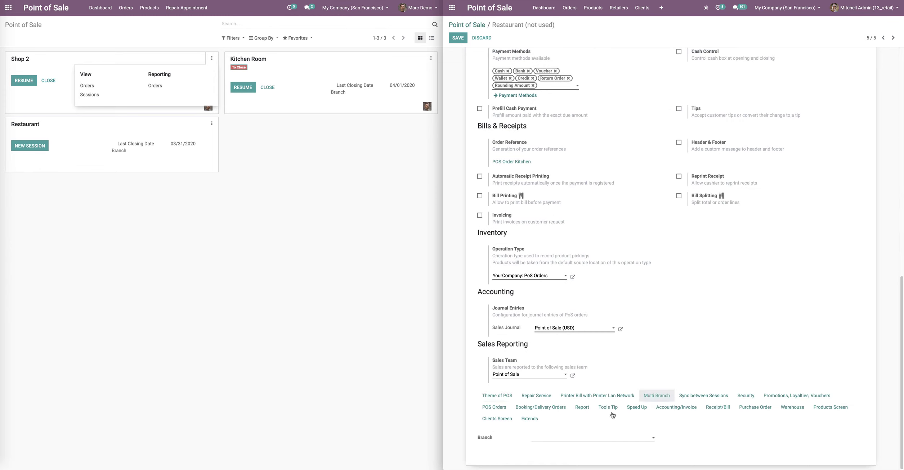
click(589, 441)
click(565, 420)
click(463, 40)
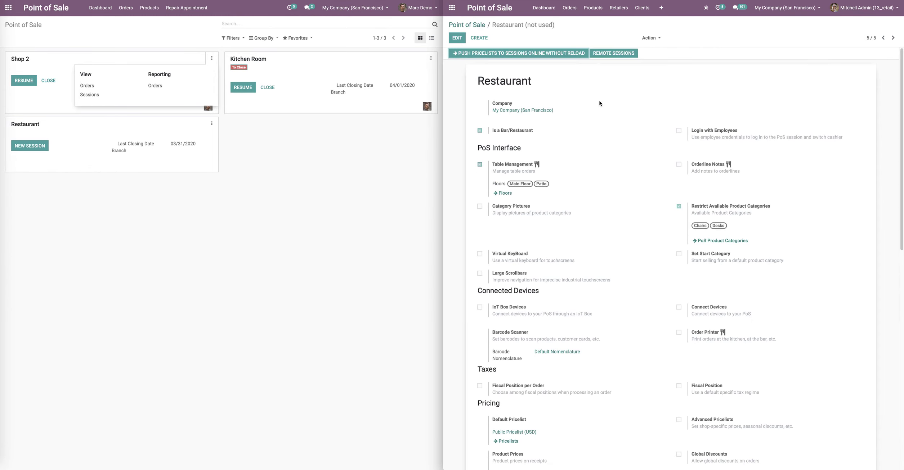
click(467, 25)
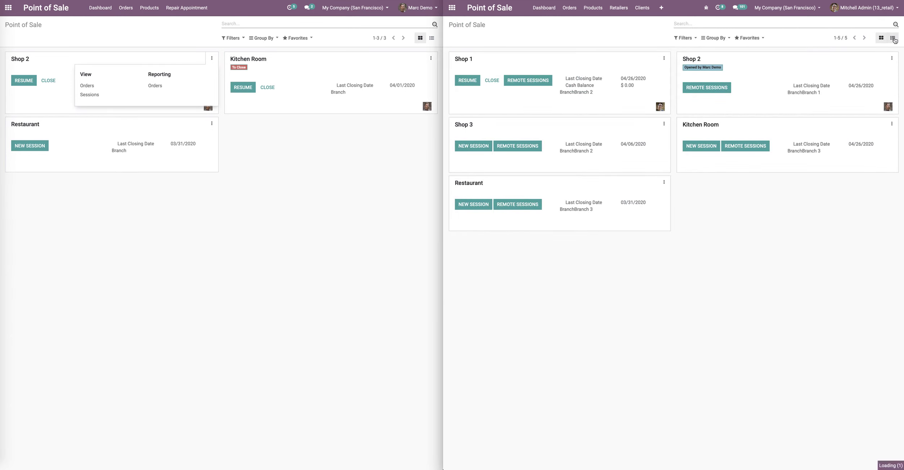
- Reload the demo user's dashboard to check the accessible shops, and open then exit Shop 2's selling screen
click(893, 38)
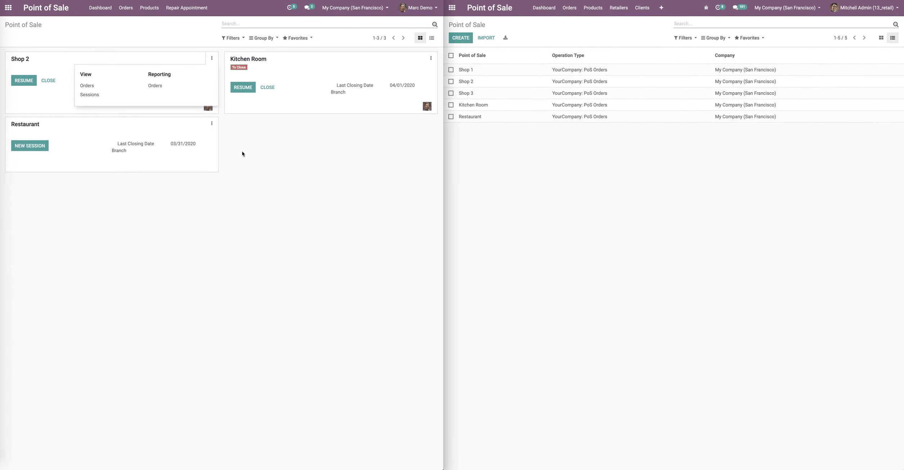
key(F5)
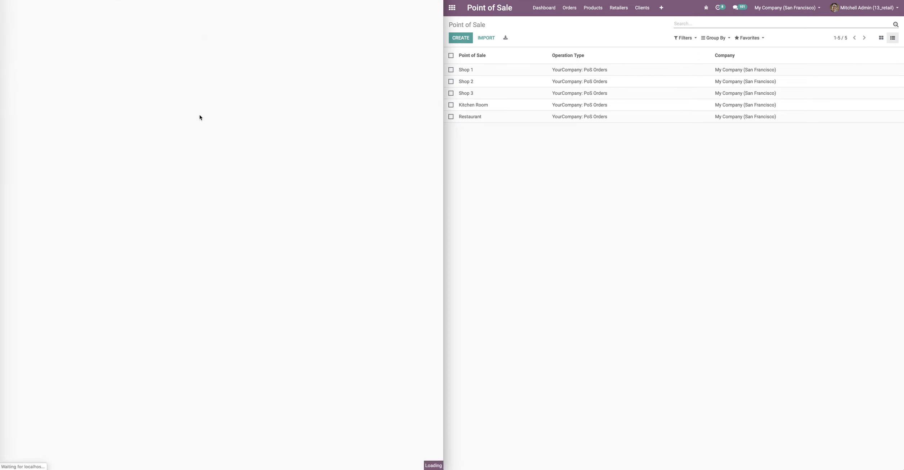
drag(12, 58, 29, 59)
click(26, 82)
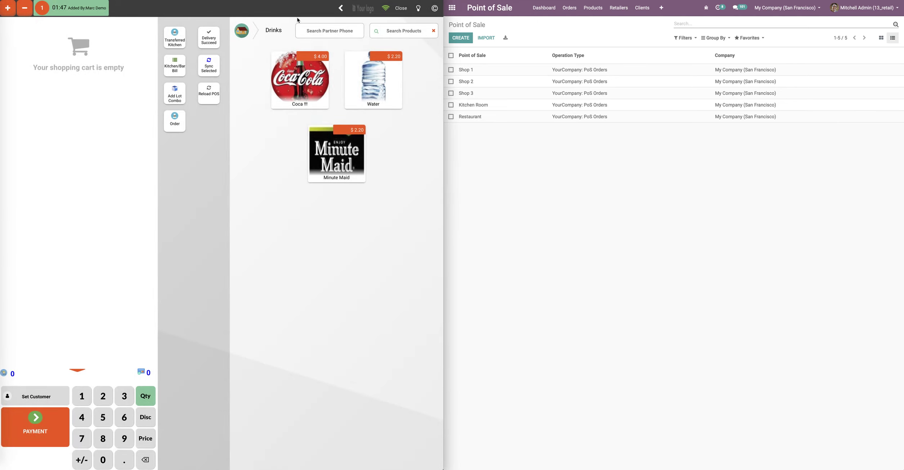
click(393, 7)
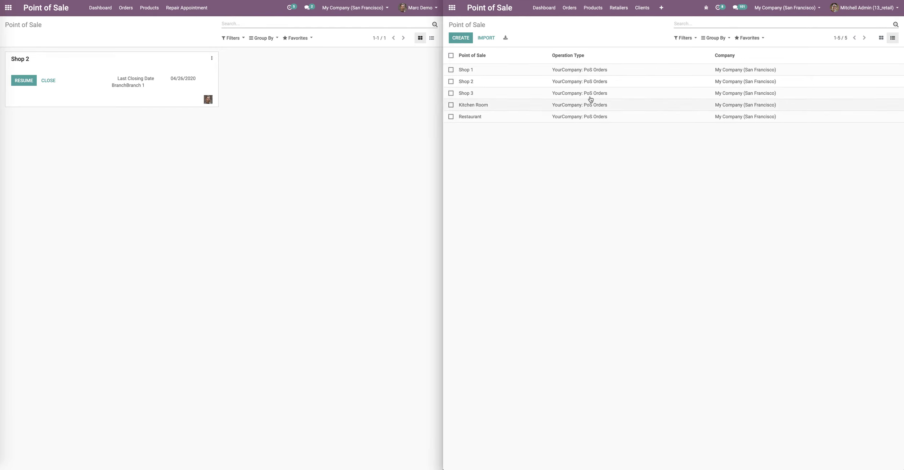
- View Shop 1's configuration in the administrator session, then return to the dashboard and show its options
click(584, 70)
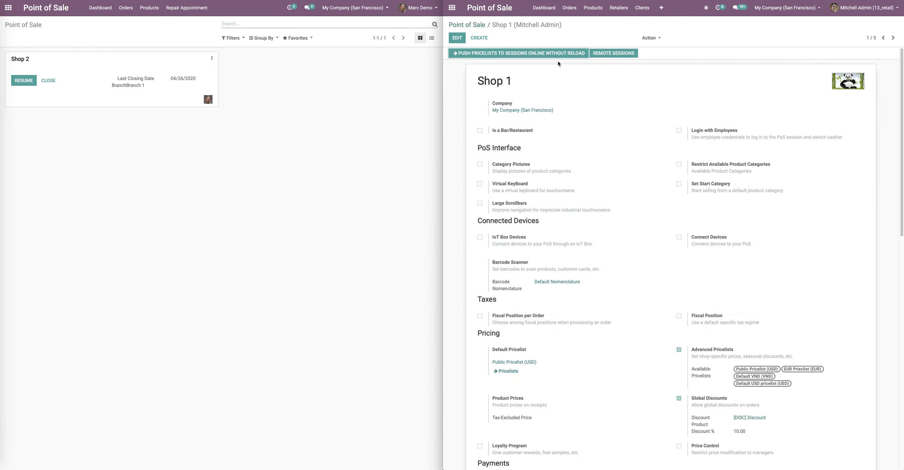
click(543, 8)
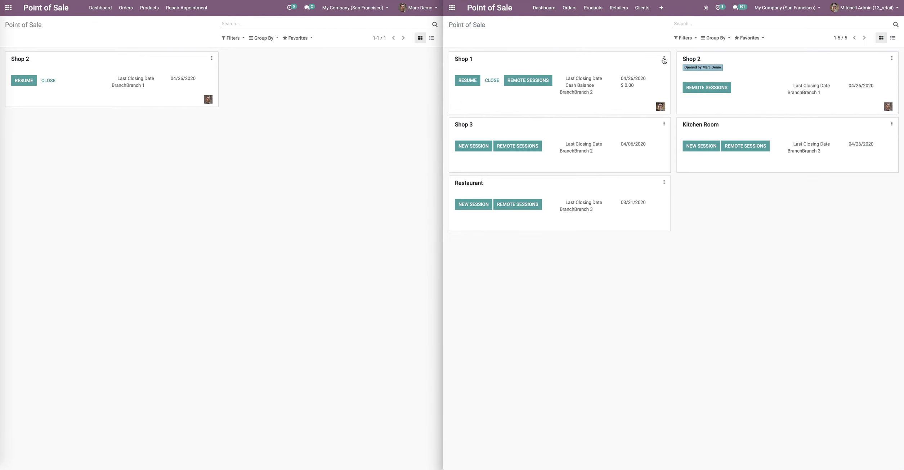
click(664, 59)
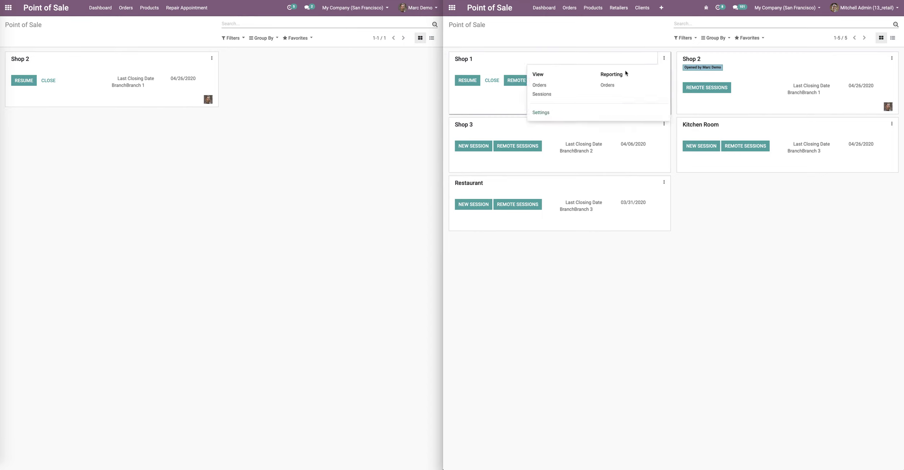
- Examine the sessions of the Restaurant point of sale and return to the dashboard
click(664, 182)
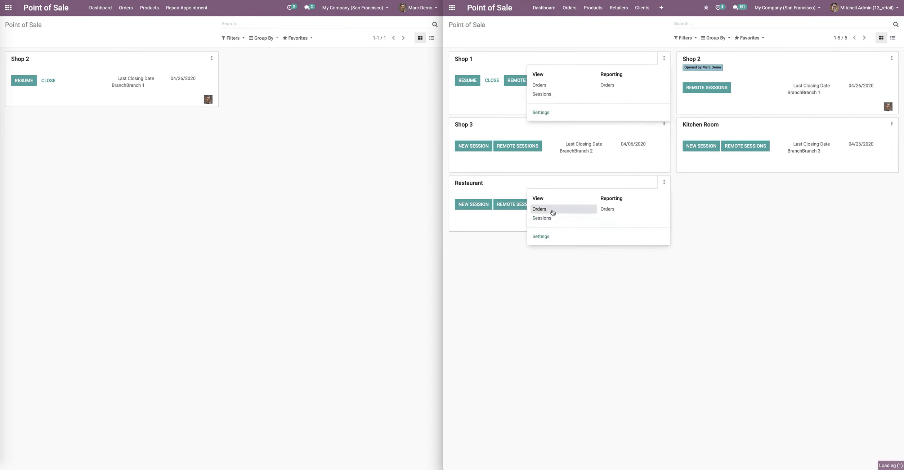
click(544, 219)
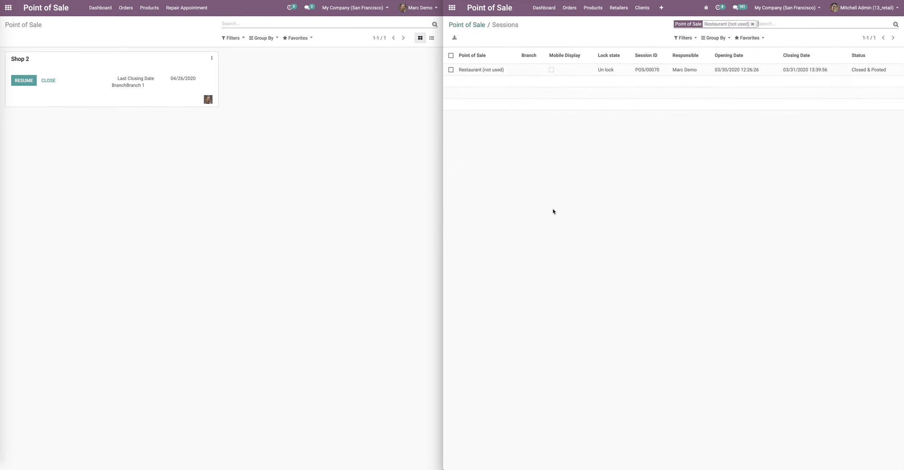
click(512, 70)
click(467, 24)
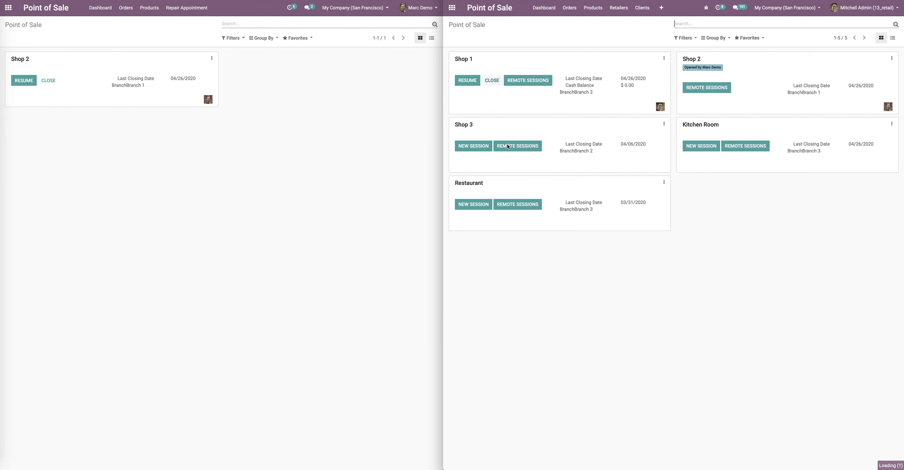
- Change Restaurant's branch to Branch 1 in its Multi Branch settings, save and return to the dashboard
click(663, 185)
click(550, 238)
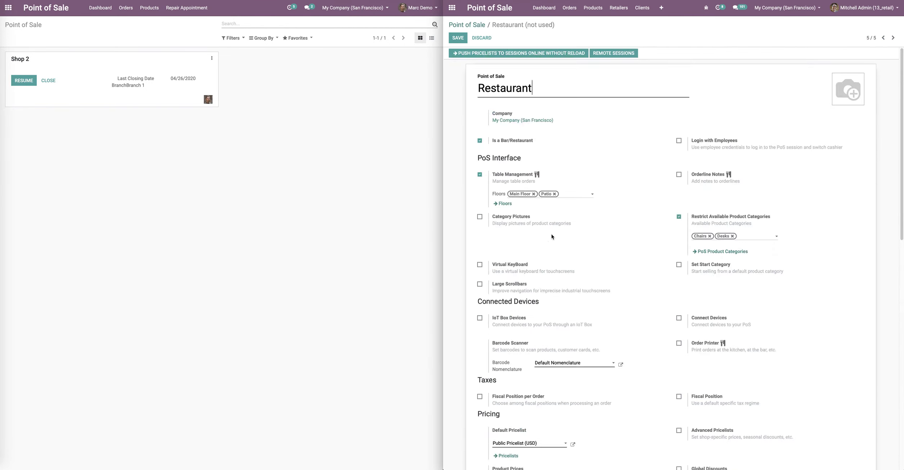
scroll(552, 237, down, 15)
click(645, 392)
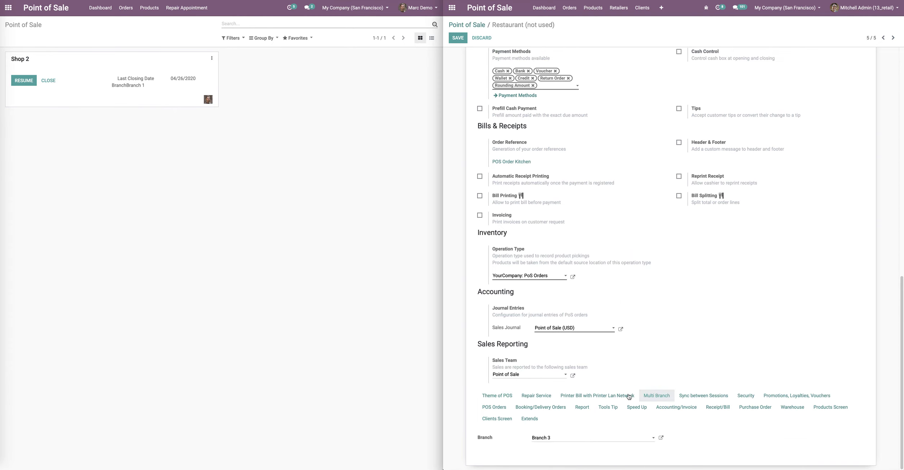
click(564, 439)
click(544, 399)
click(457, 38)
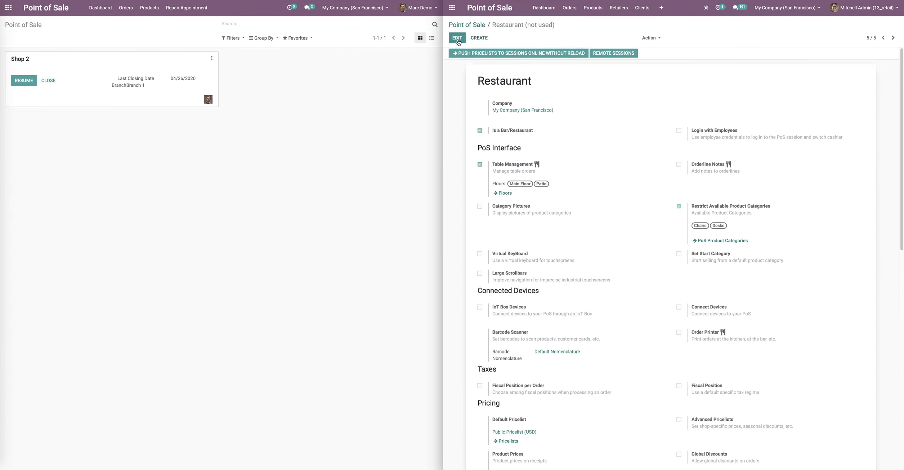
click(477, 25)
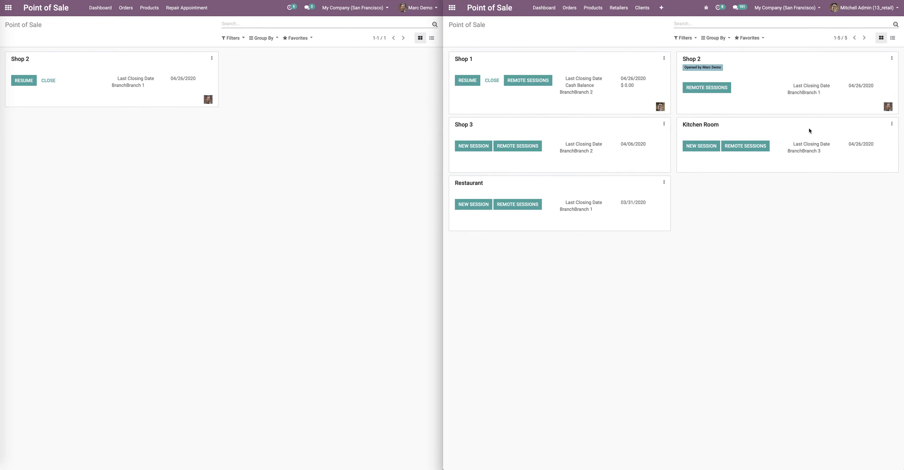
- In the demo user's reloaded dashboard, close Shop 2's session, then start a Restaurant session and exit its kitchen screen
click(396, 121)
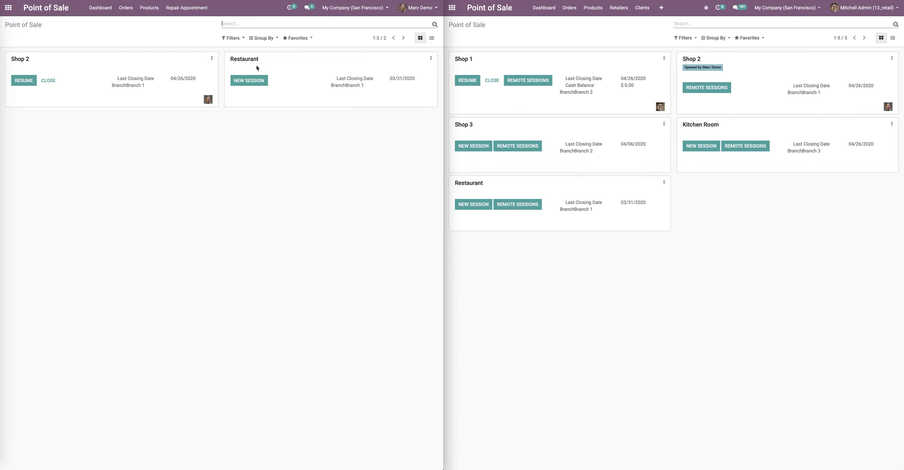
click(212, 58)
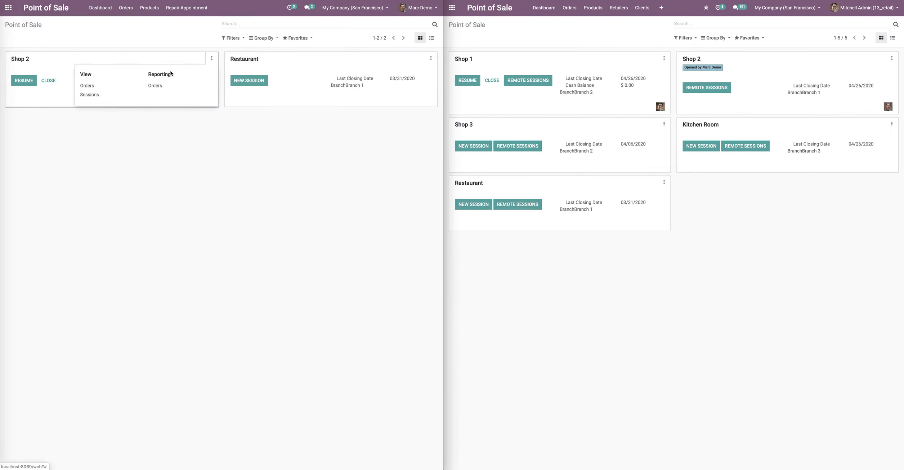
click(143, 95)
click(113, 68)
click(83, 55)
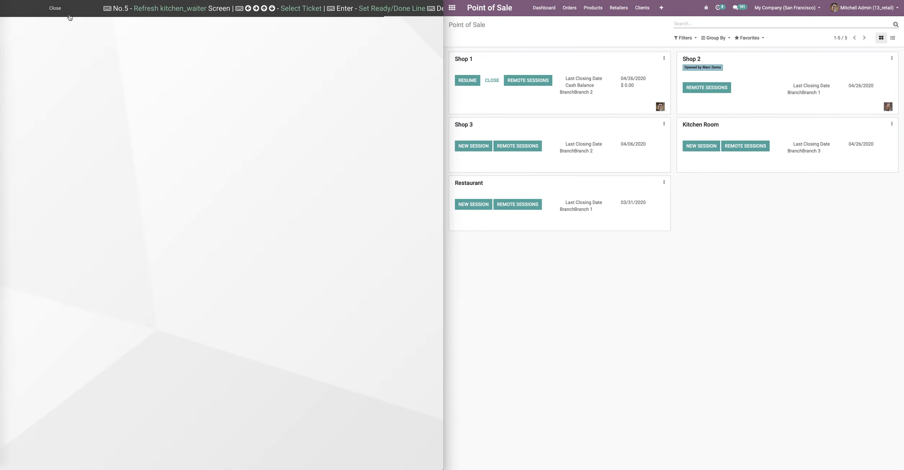
click(55, 11)
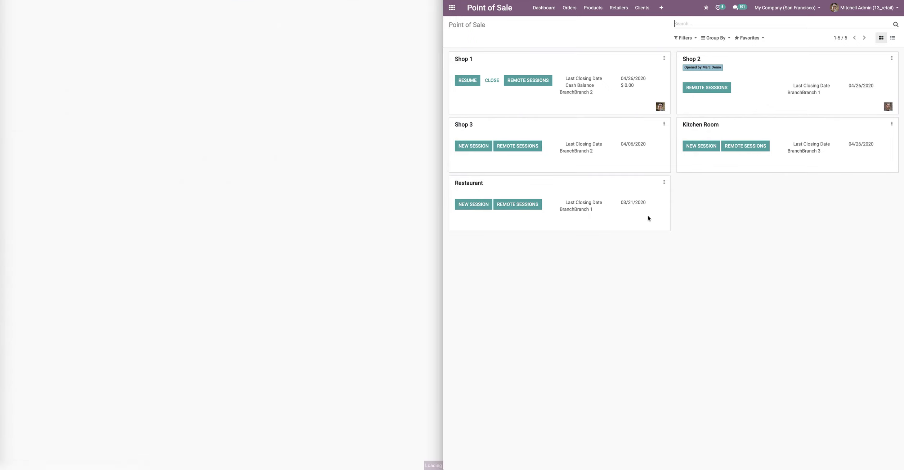
click(435, 60)
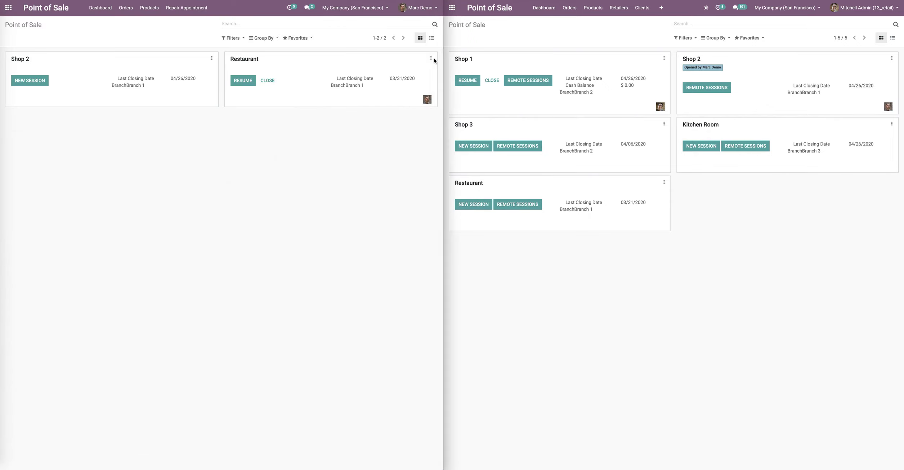
- In the administrator session, close Restaurant's open session, post its entries and return to the dashboard
click(666, 183)
click(665, 183)
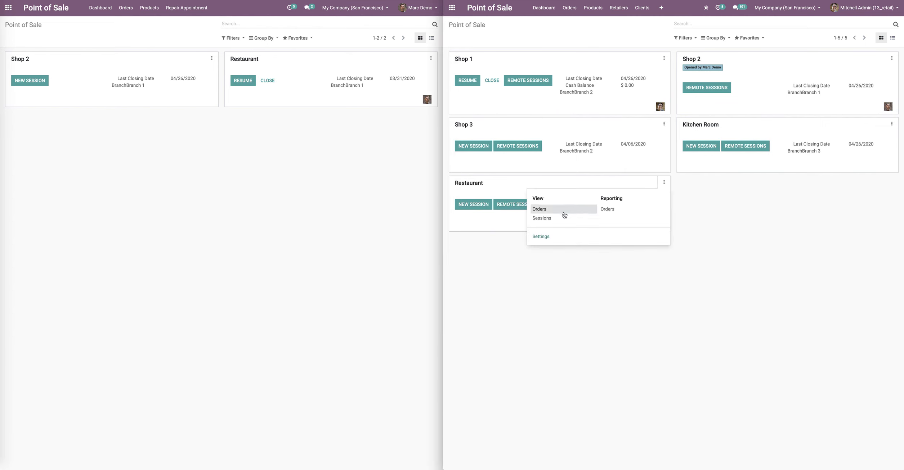
click(550, 220)
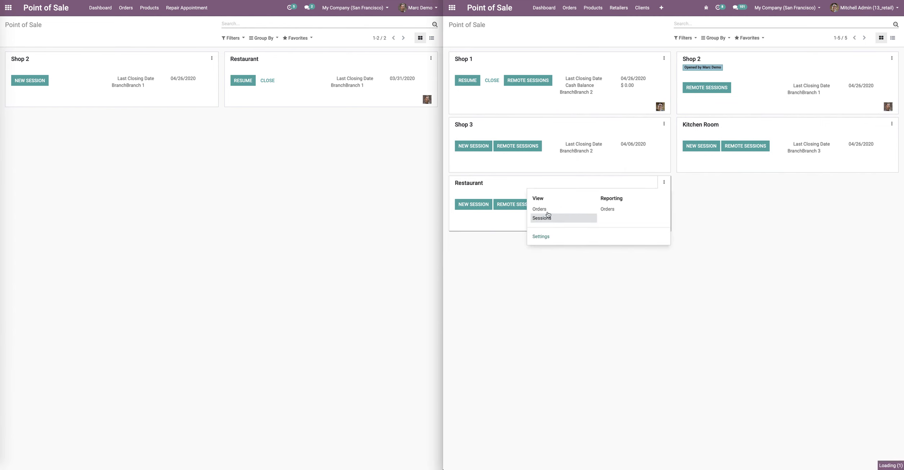
click(507, 69)
click(546, 56)
click(472, 54)
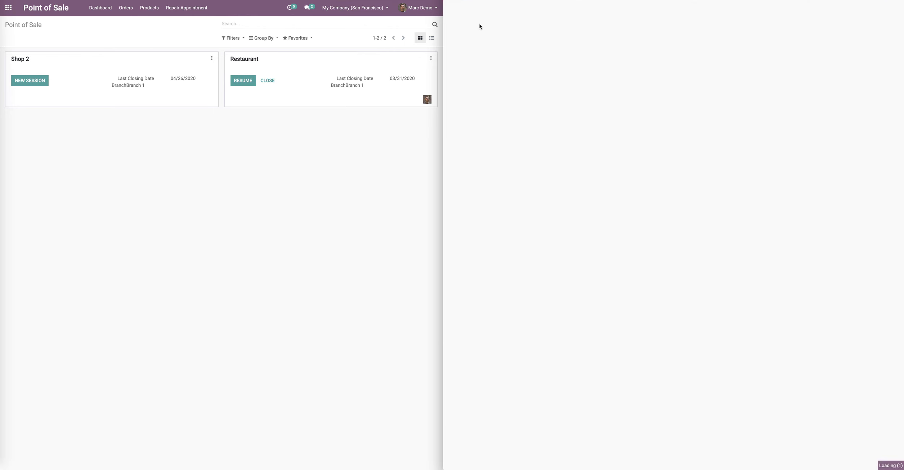
- Open the Restaurant point of sale's settings in the administrator session and bring up its Sync between Sessions options
click(664, 176)
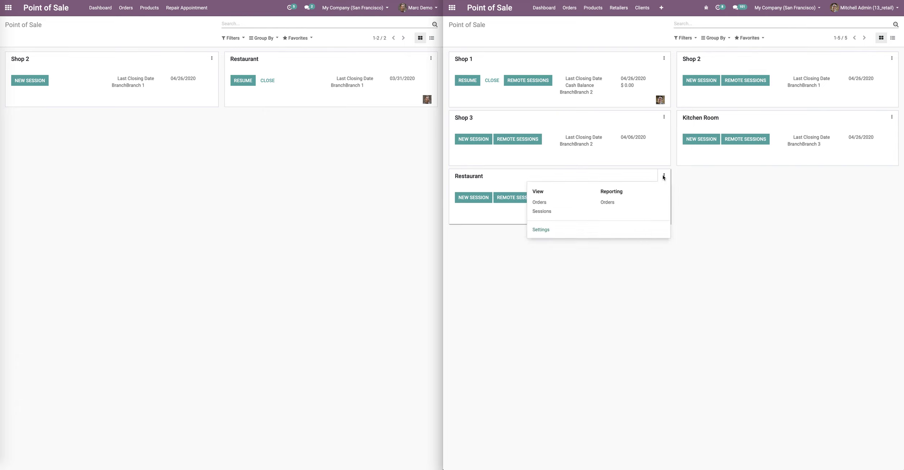
click(544, 231)
scroll(546, 230, down, 4)
scroll(545, 230, up, 5)
scroll(545, 230, down, 15)
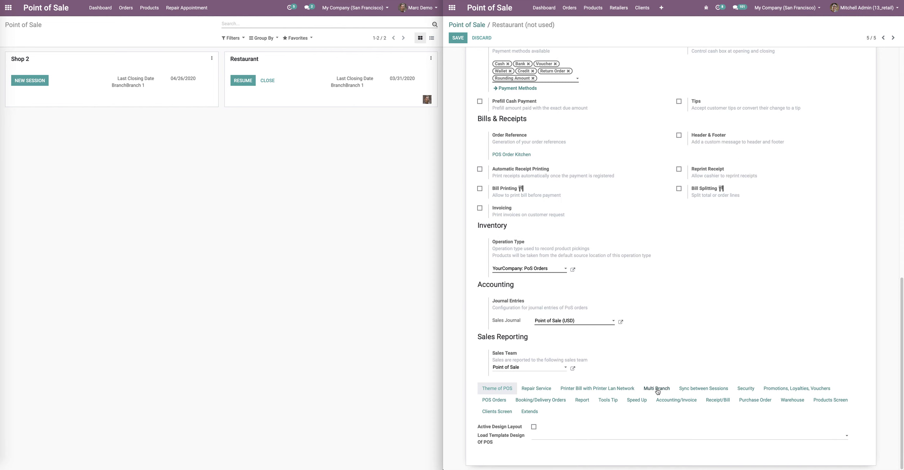
click(657, 389)
click(704, 396)
scroll(743, 391, down, 3)
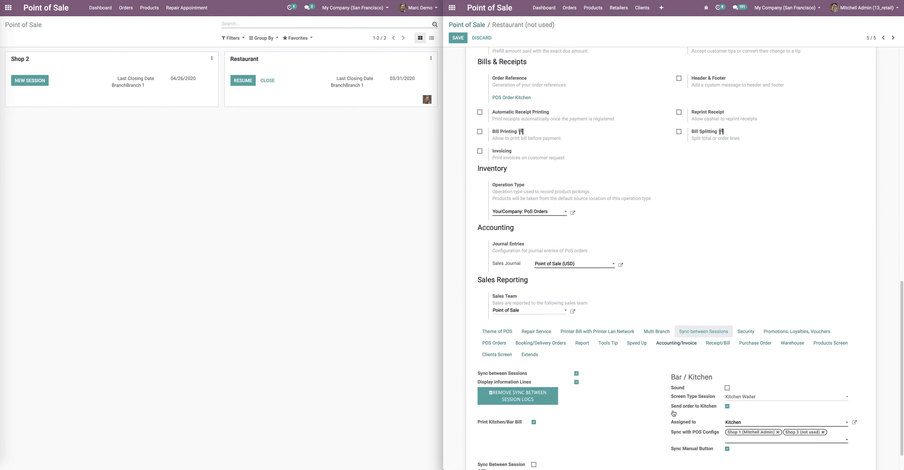
- Set Restaurant's Screen Type Session to Order Waiter under Bar / Kitchen and save the point of sale settings
click(736, 393)
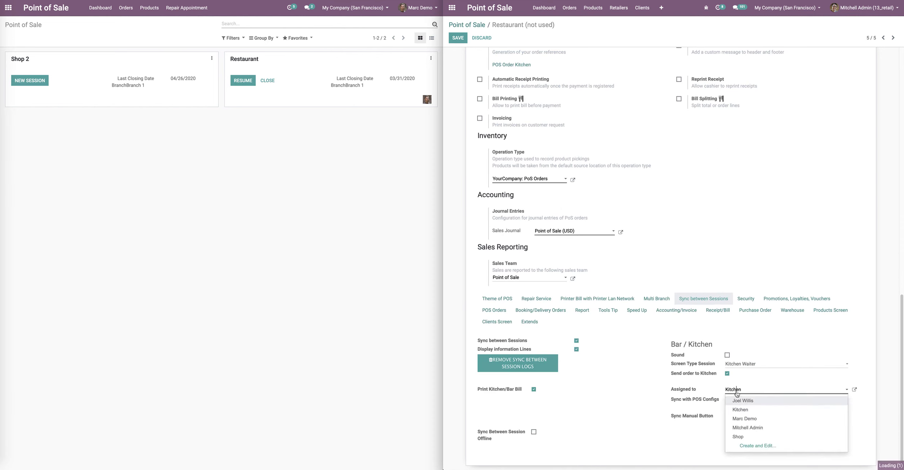
click(736, 393)
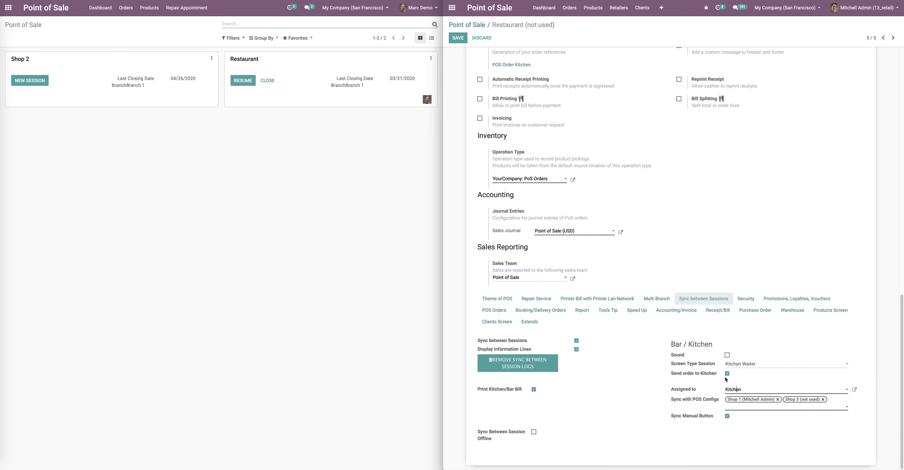
click(737, 365)
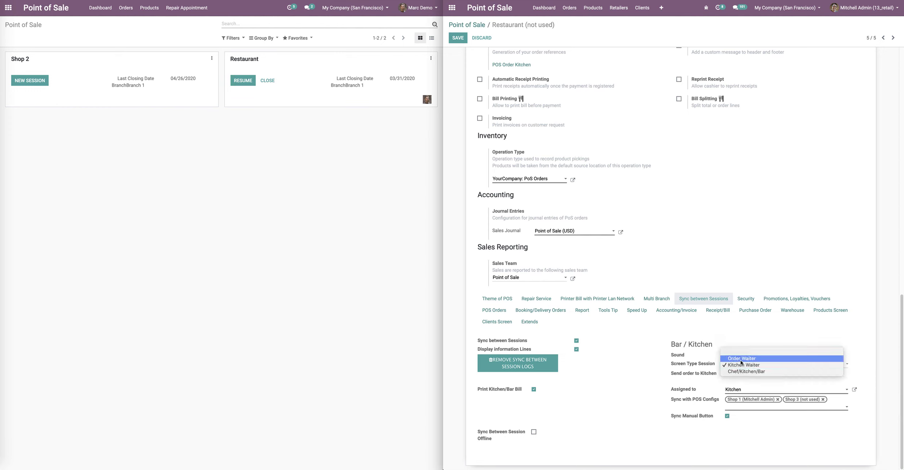
click(685, 347)
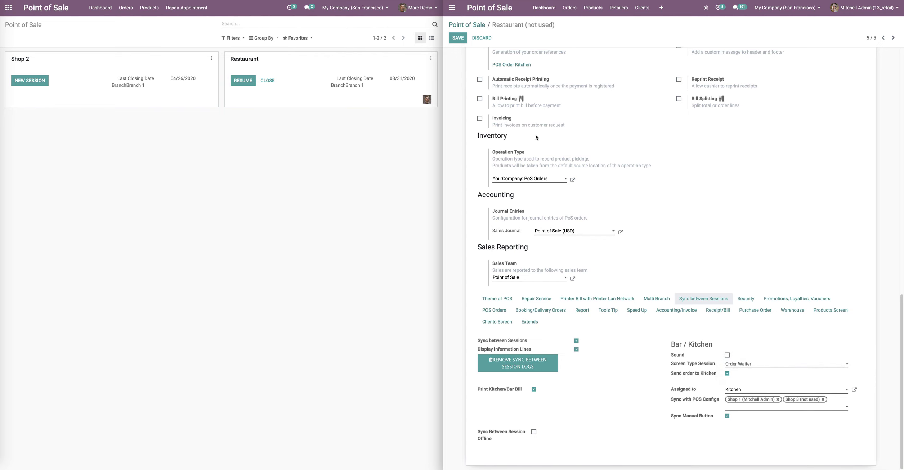
click(458, 38)
scroll(616, 359, down, 15)
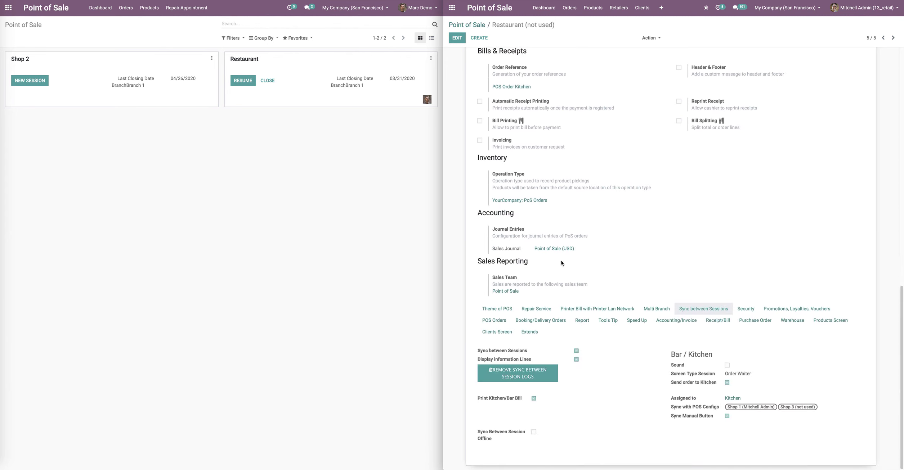